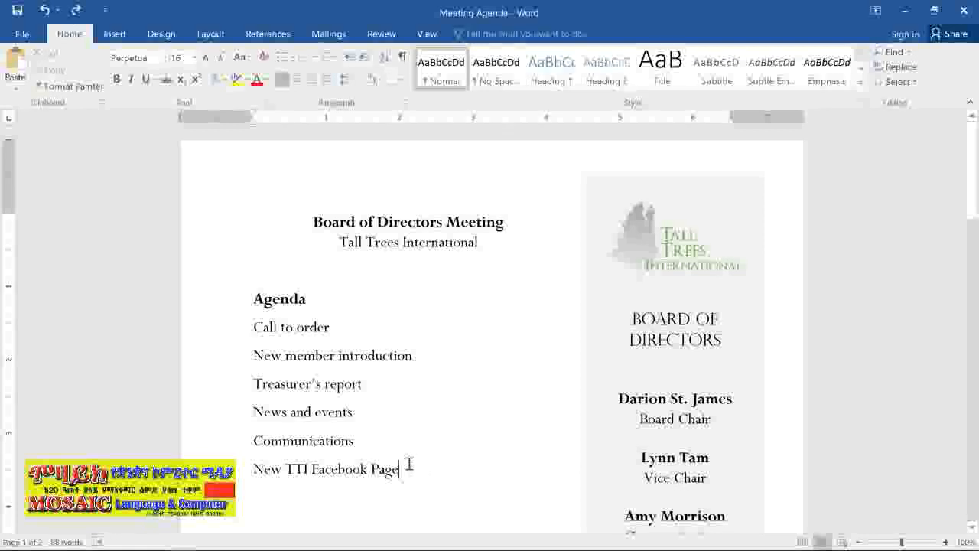
Format the six items under the Agenda heading as a bulleted list with the four-diamond bullet
left_click_drag(409, 464, 247, 339)
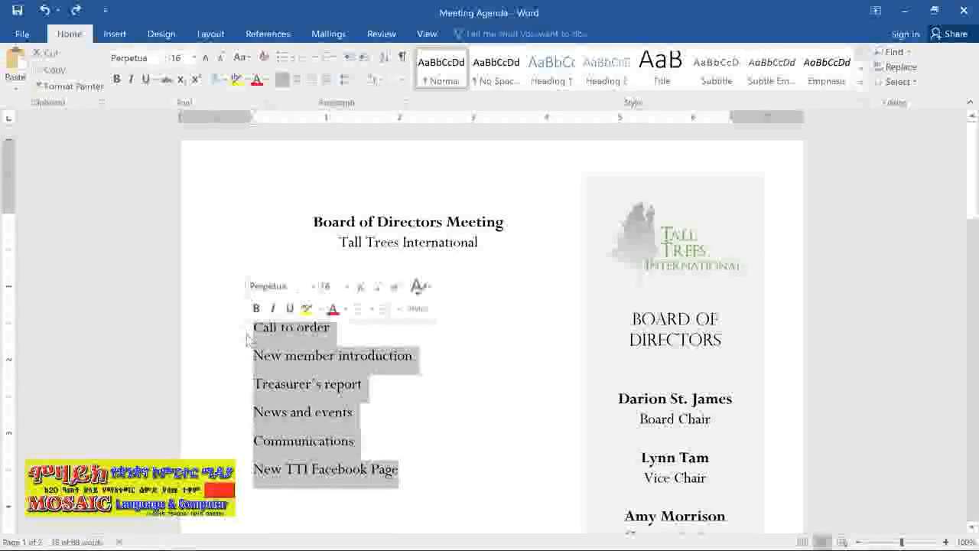
left_click(284, 59)
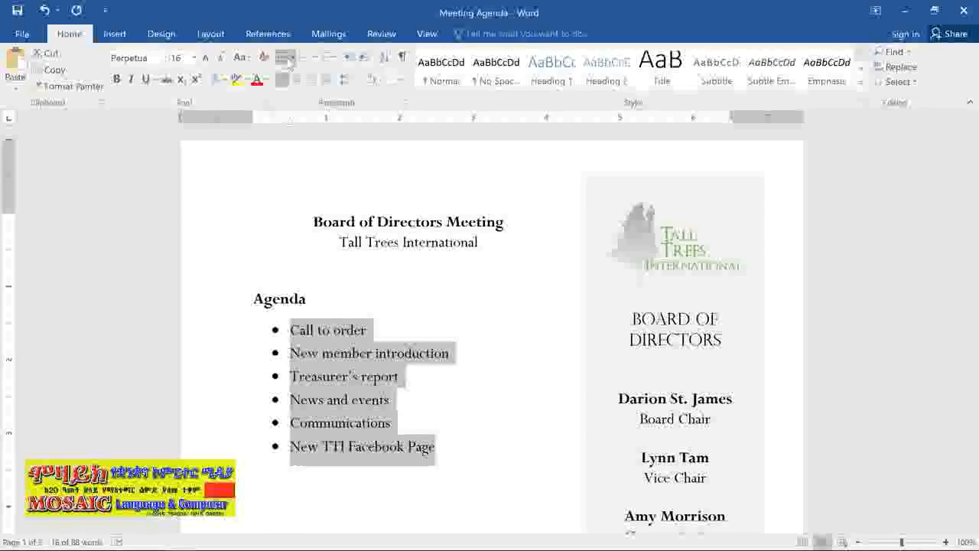
left_click(285, 60)
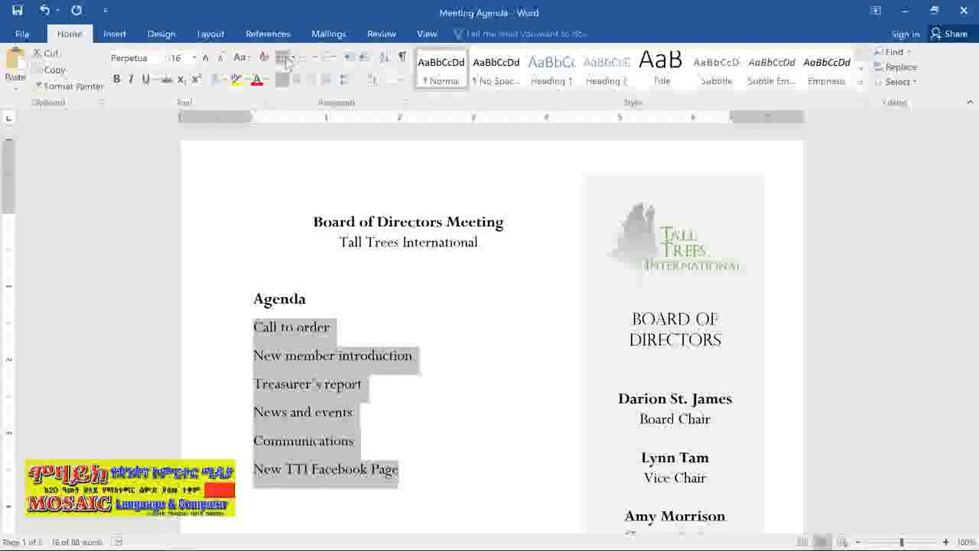
left_click(293, 59)
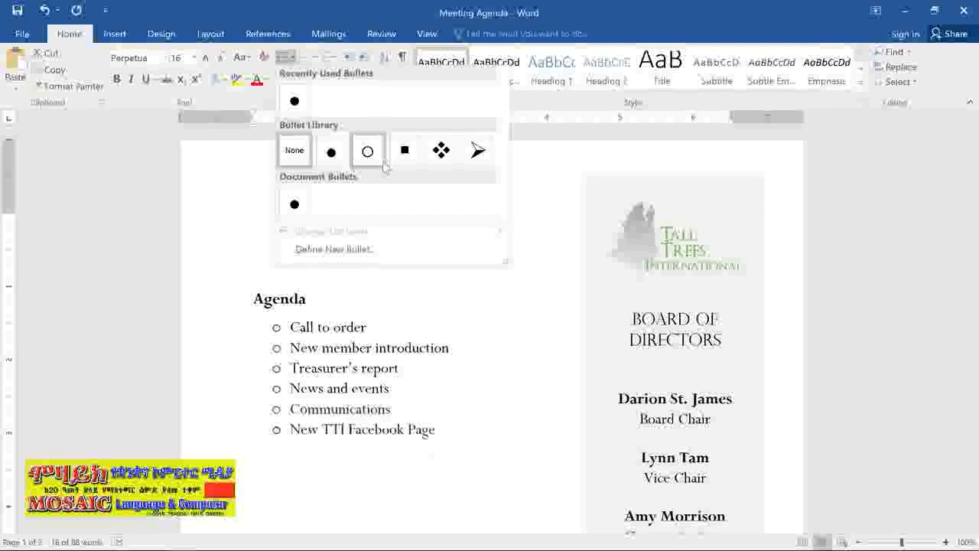
left_click(430, 162)
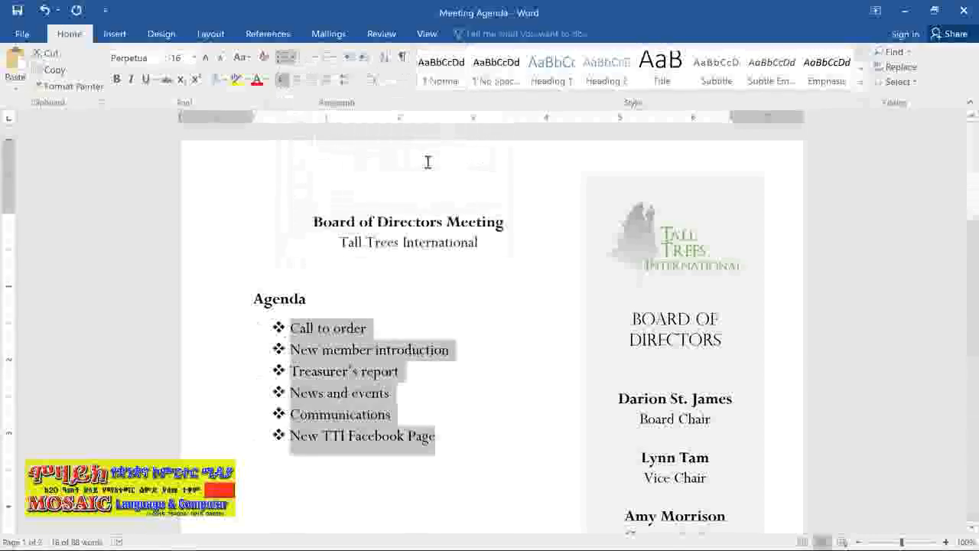
Add the bullet items Community Service, Fundraising, Chair's Report and Adjournment after New TTI Facebook Page
left_click(463, 446)
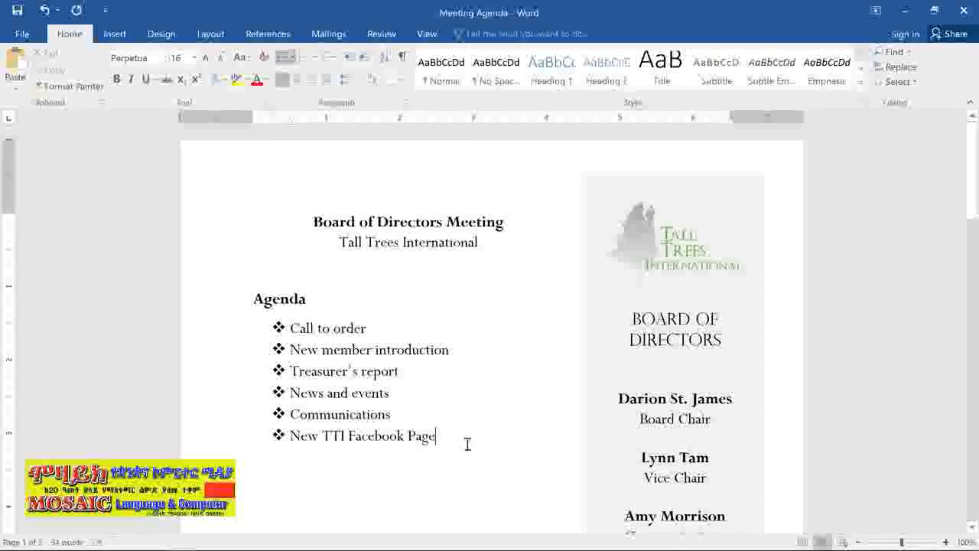
key("Return")
type("C")
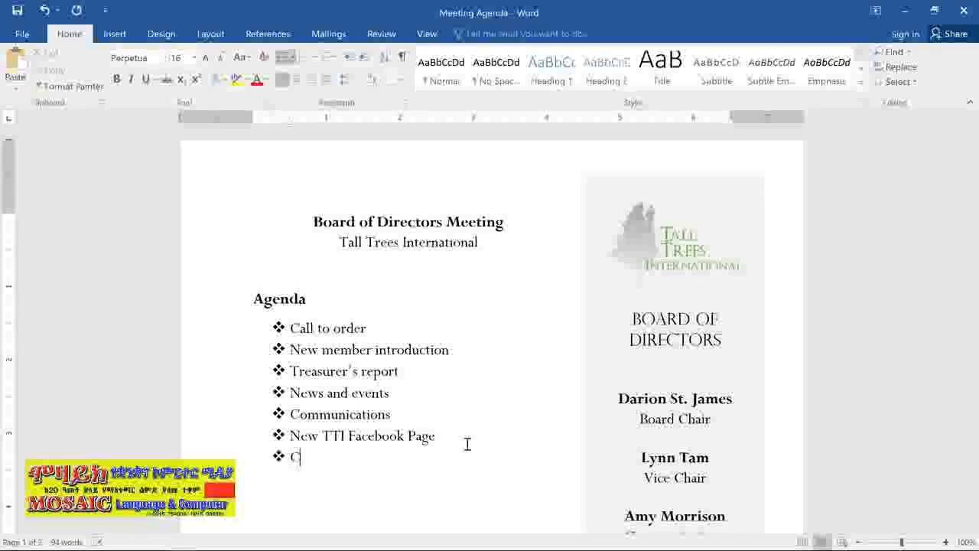
type("ommunity Ser")
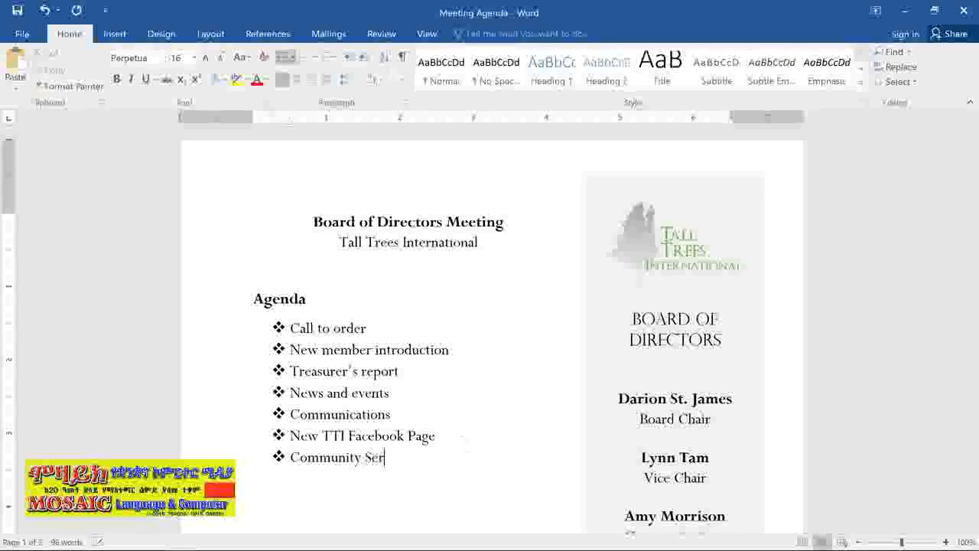
type("vice F")
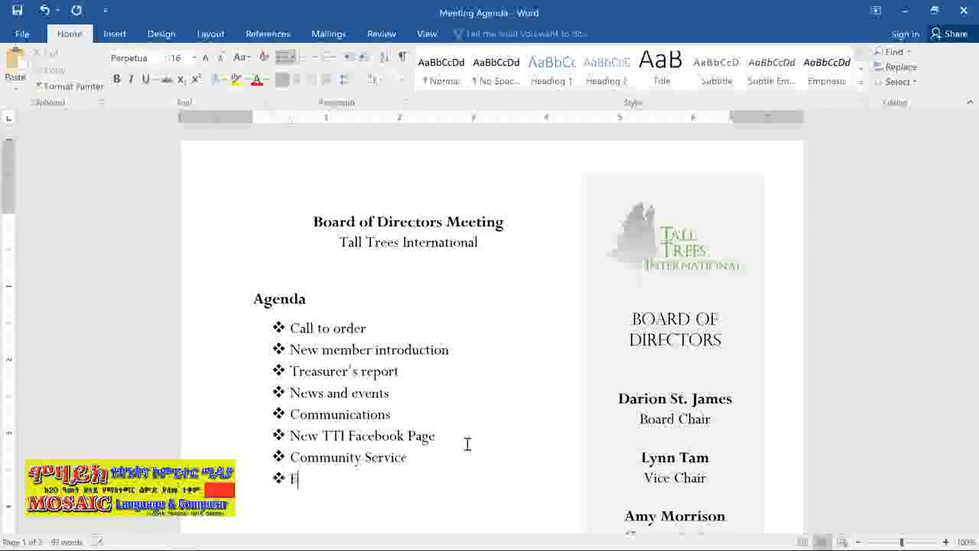
type("undraising")
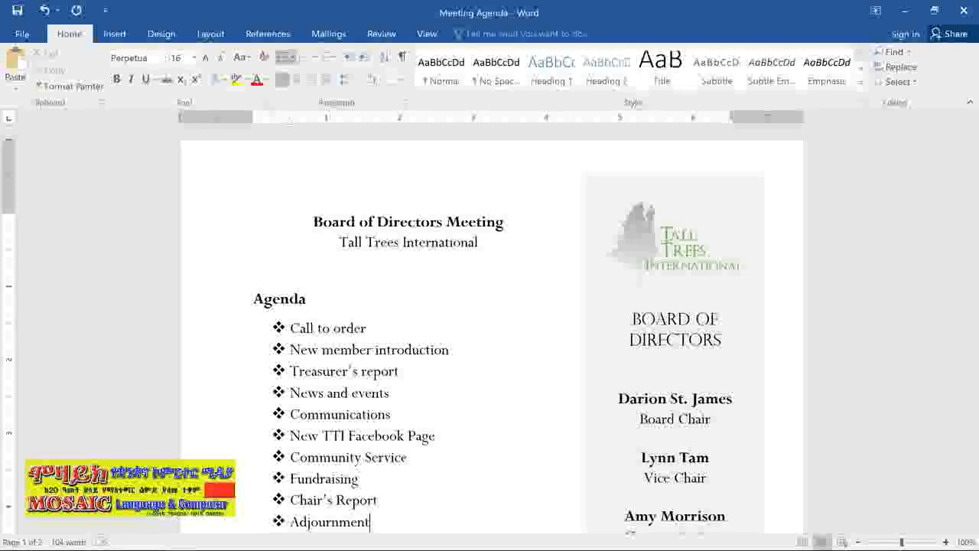
End the bulleted list after Adjournment and add an unbulleted line reading "Additional Notes:"
key("Return")
key("Return")
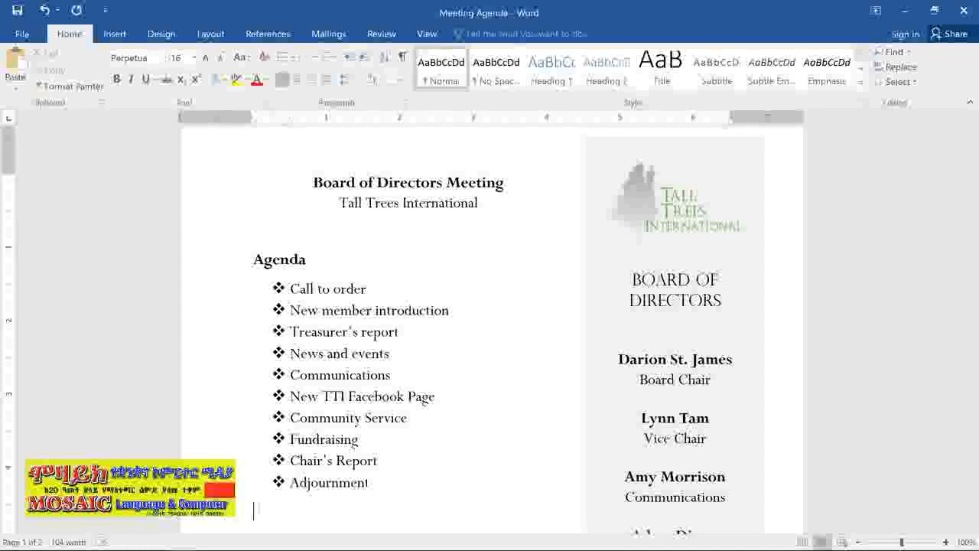
type("Additional Notes:")
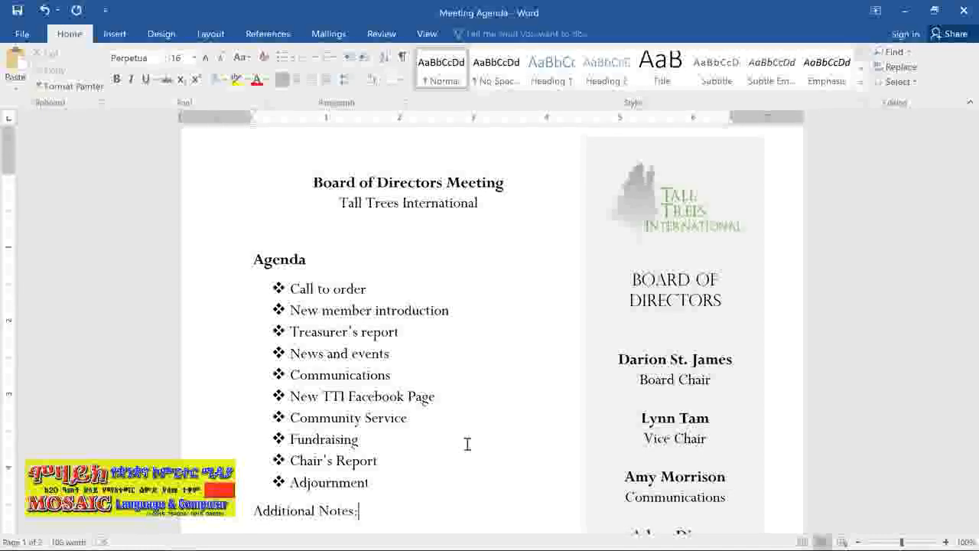
Number the eight items under Farewell dinner preparation on page 2 with the 1) 2) 3) format
scroll(393, 511, "down", 10)
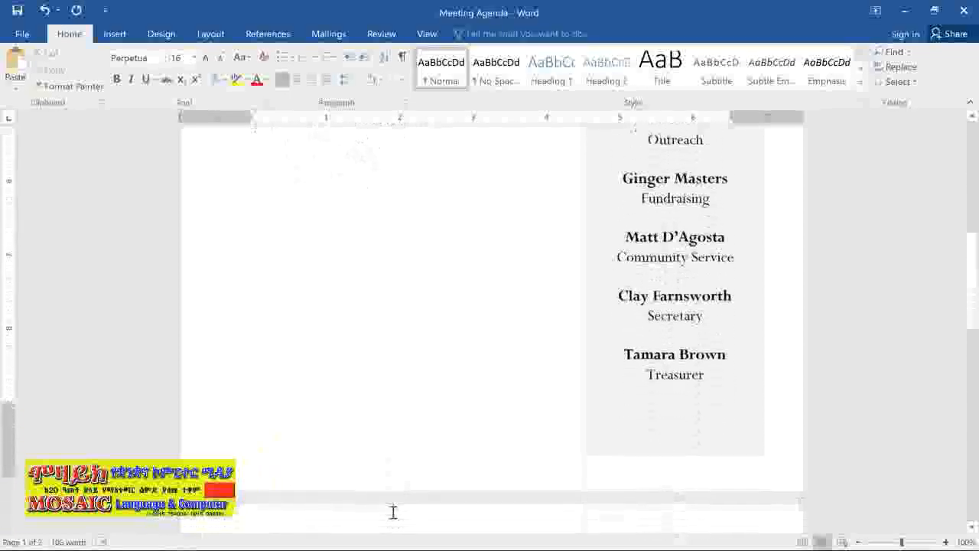
scroll(393, 511, "down", 5)
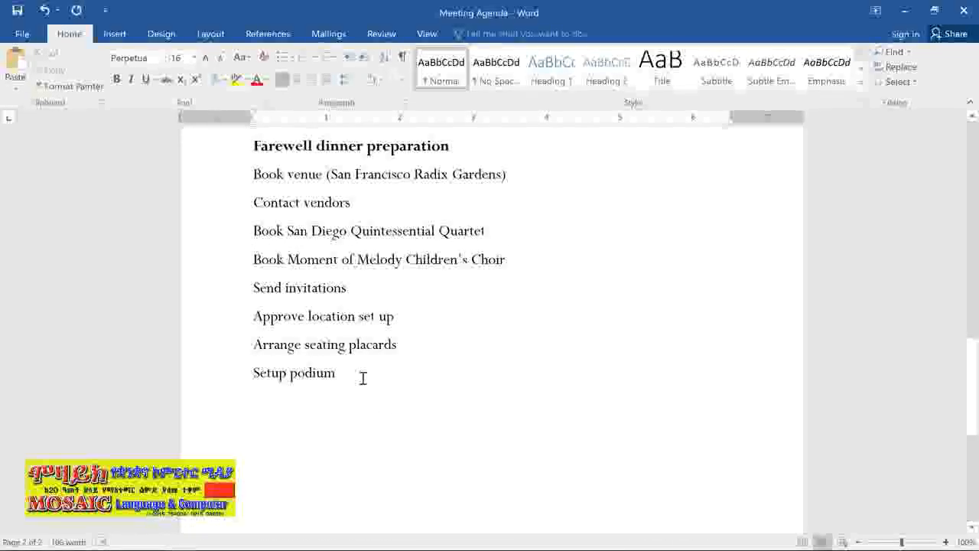
left_click_drag(322, 362, 223, 182)
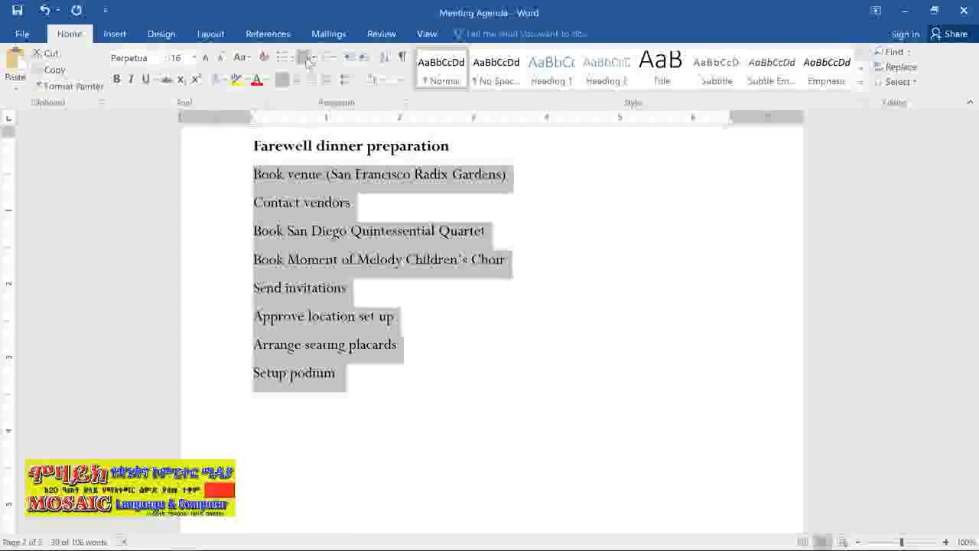
left_click(313, 61)
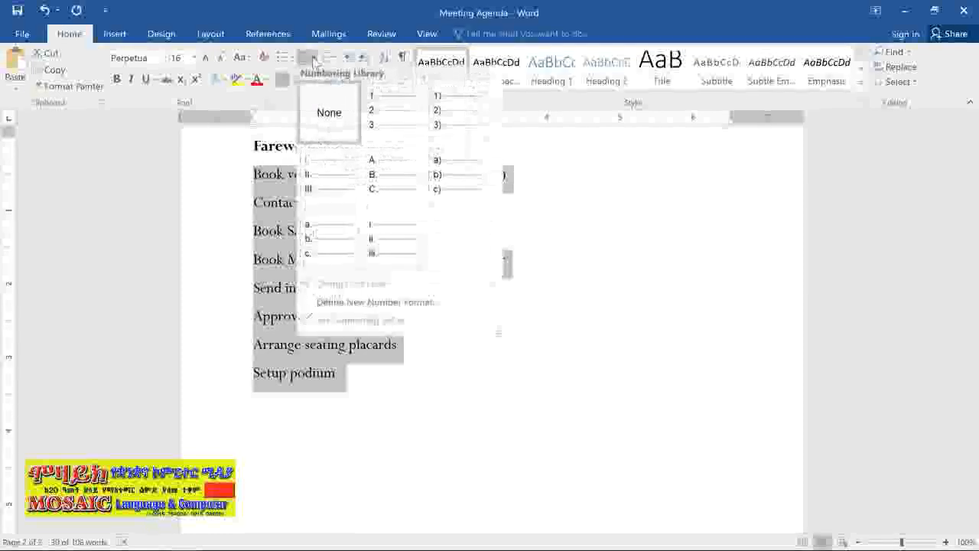
left_click(445, 112)
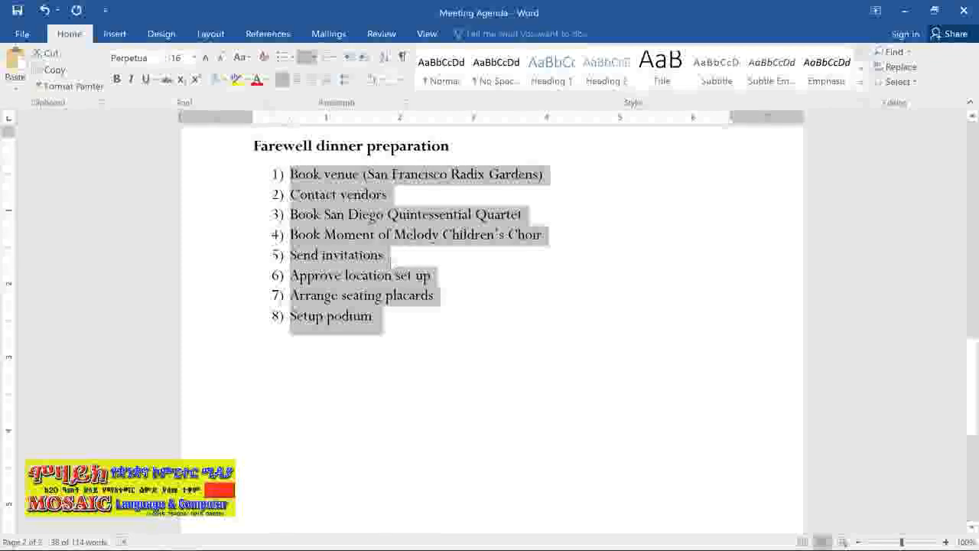
Insert an unnumbered bold heading "Day of the dinner" between Send invitations and Approve location set up
left_click(396, 260)
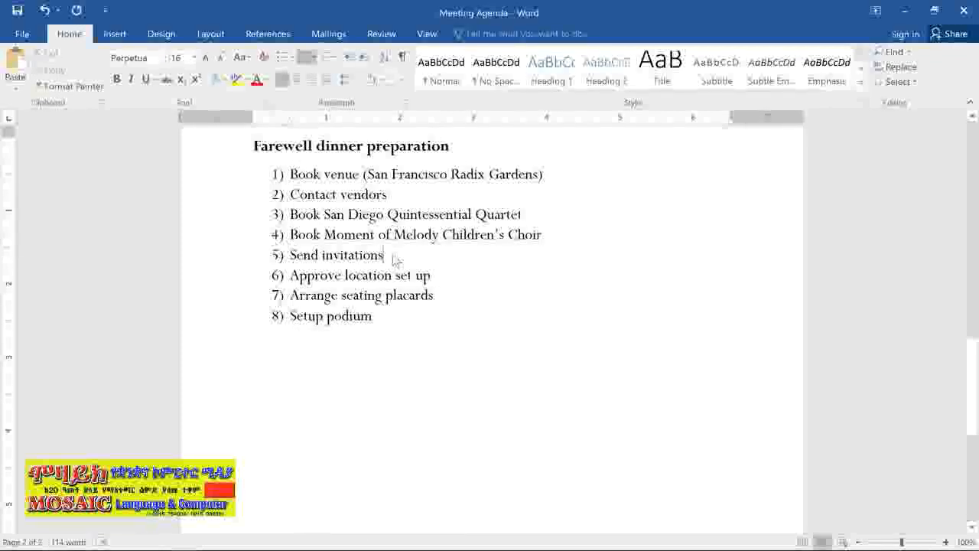
key("Return")
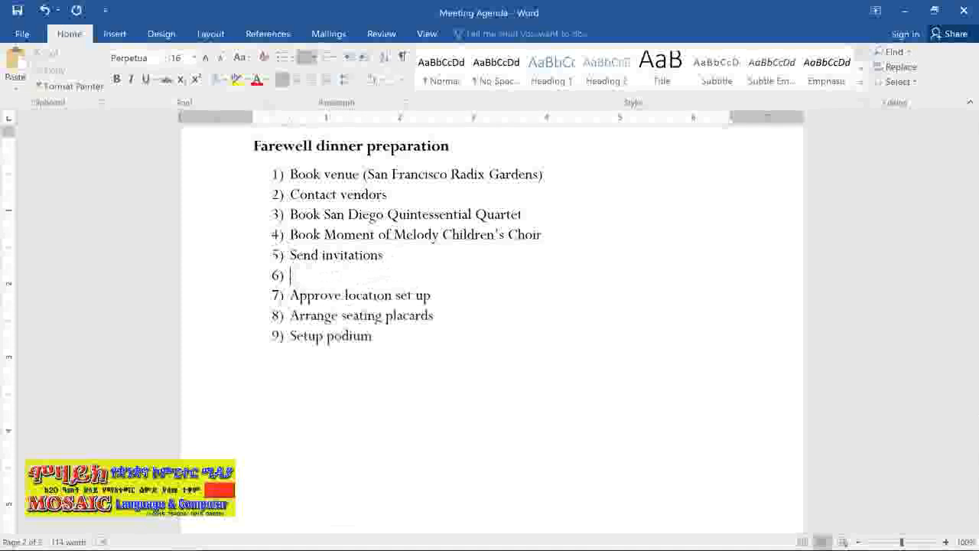
key("Return")
type("Da")
key("ctrl+b")
type("y of the dinner")
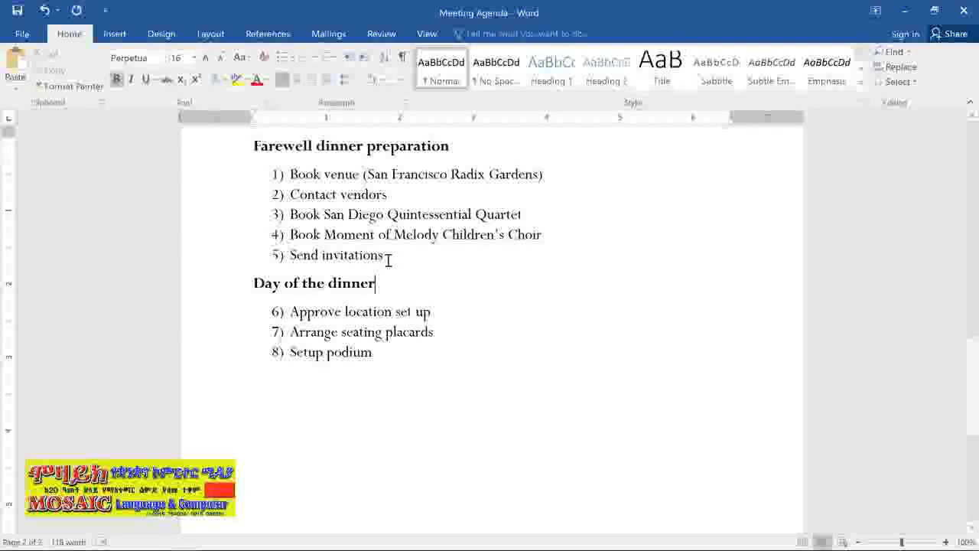
Restart the list under Day of the dinner at 1, and set it back to continue the preceding list's numbering
right_click(274, 312)
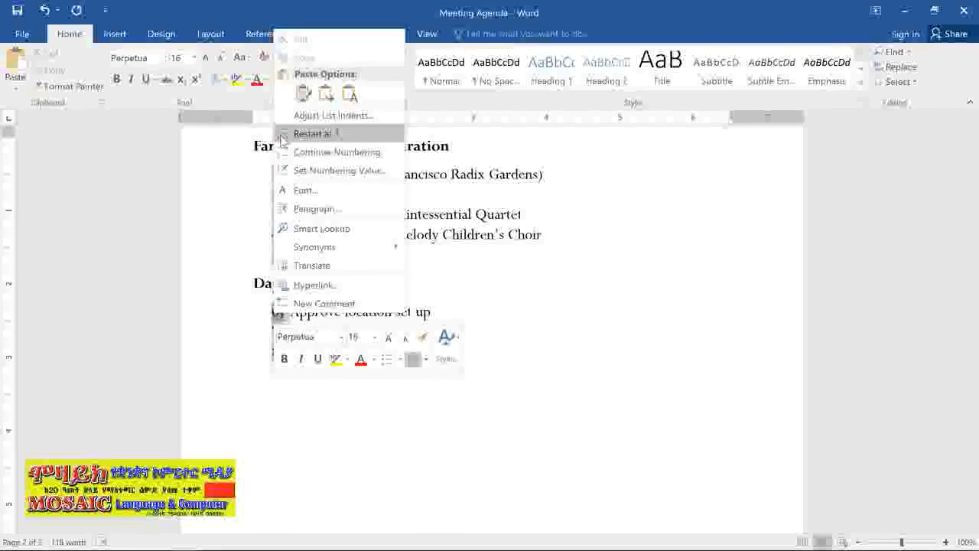
left_click(306, 134)
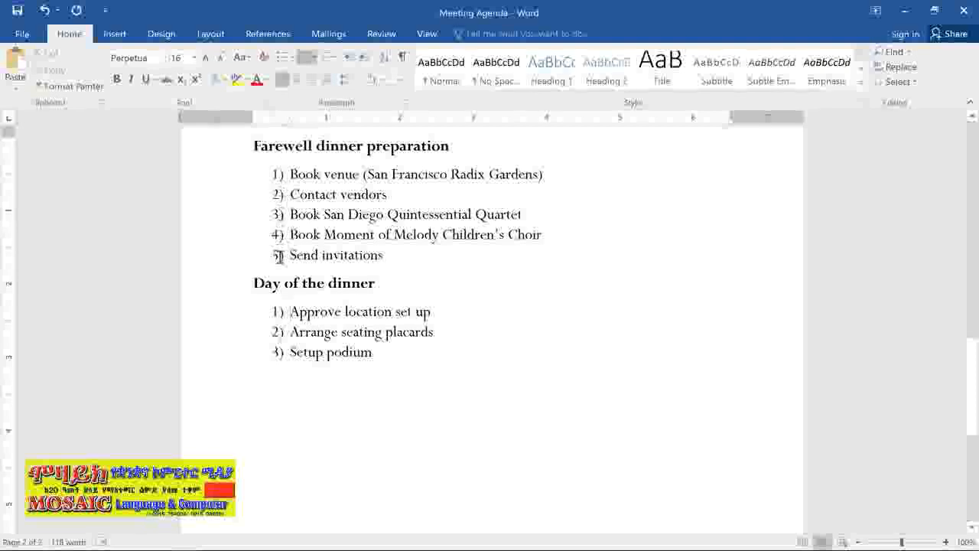
left_click(279, 309)
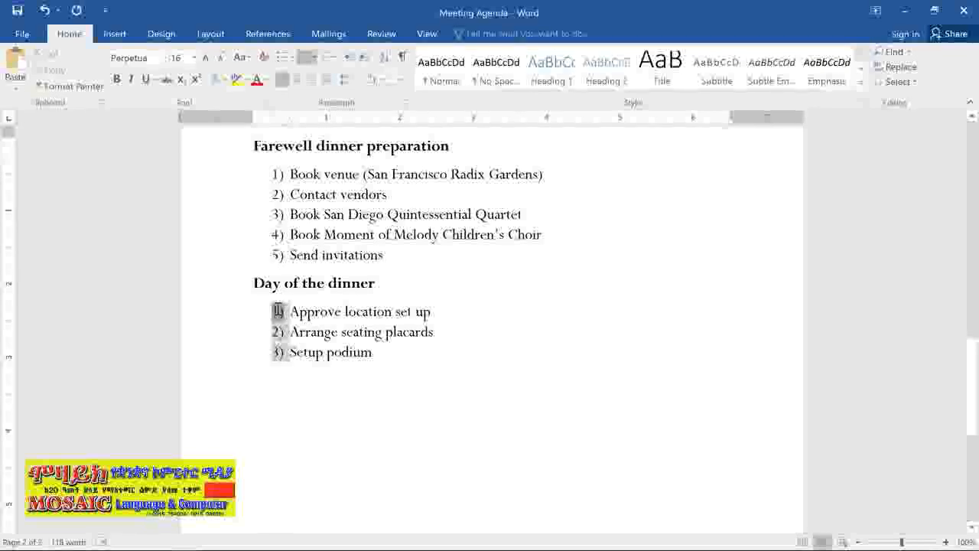
right_click(280, 309)
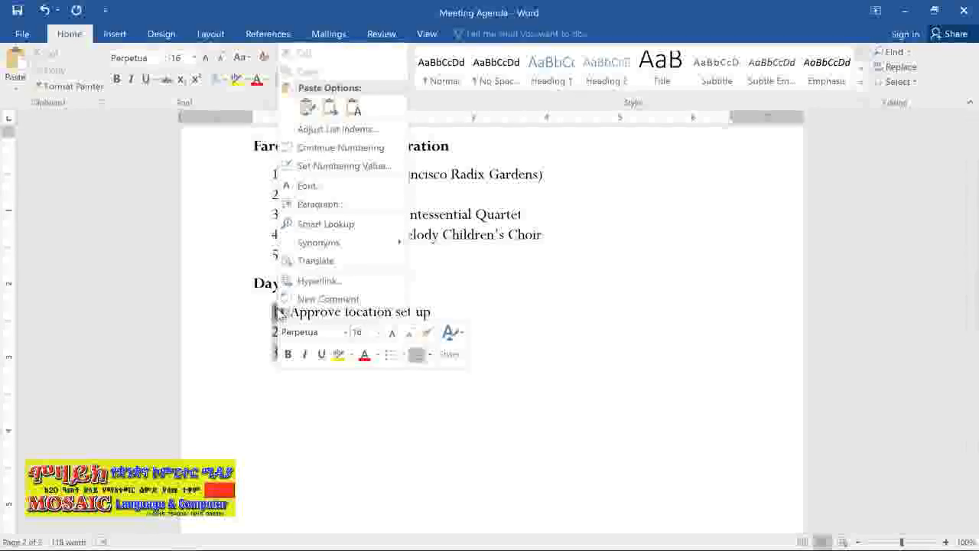
left_click(289, 149)
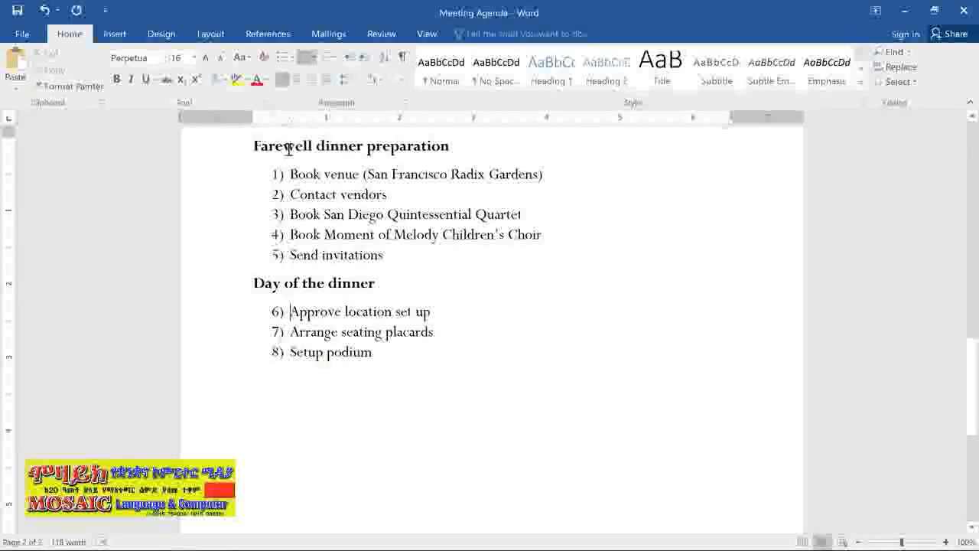
Try adjusting the left indent of the whole bulleted Agenda list and of the News and events item alone
scroll(288, 148, "up", 15)
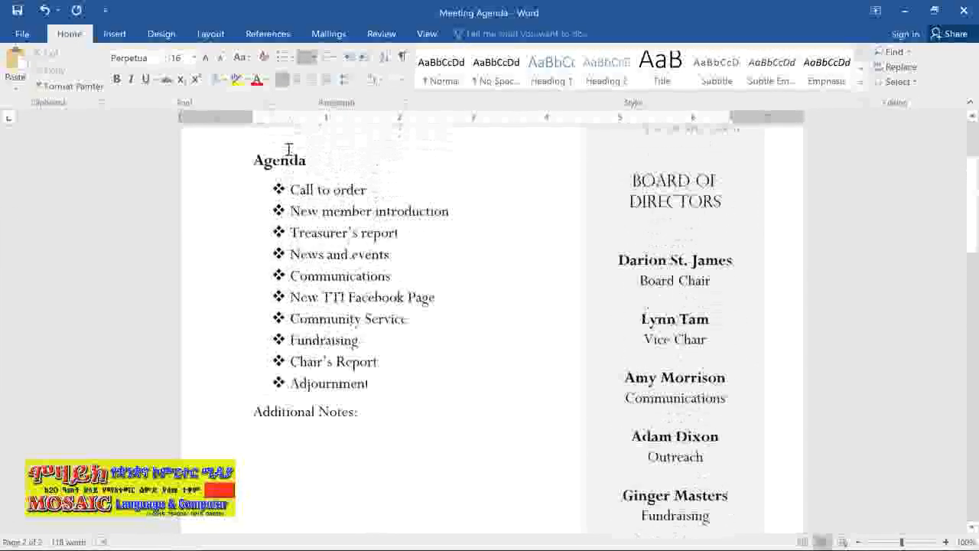
scroll(288, 148, "up", 2)
left_click_drag(372, 437, 293, 243)
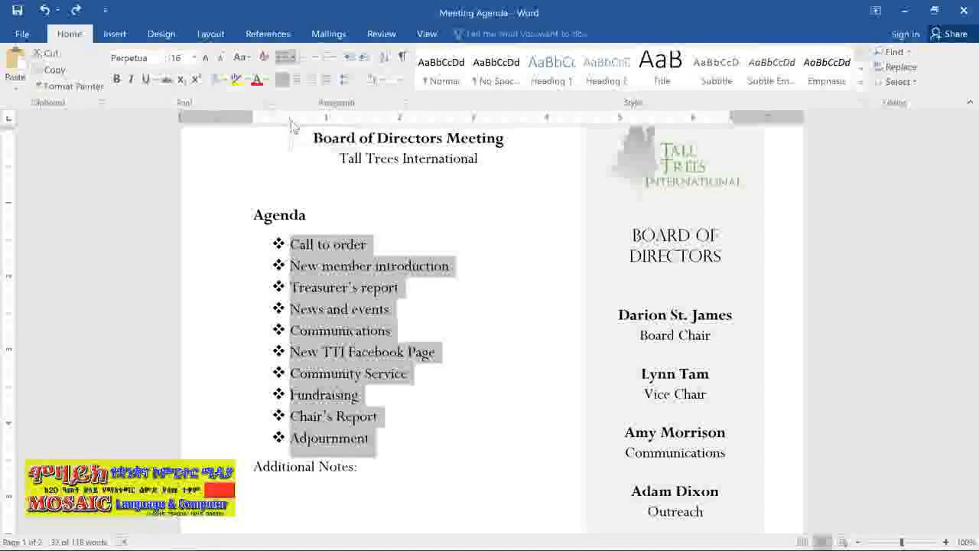
mouse_move(291, 123)
left_mouse_down()
mouse_move(343, 124)
mouse_move(336, 140)
mouse_move(291, 142)
left_mouse_up()
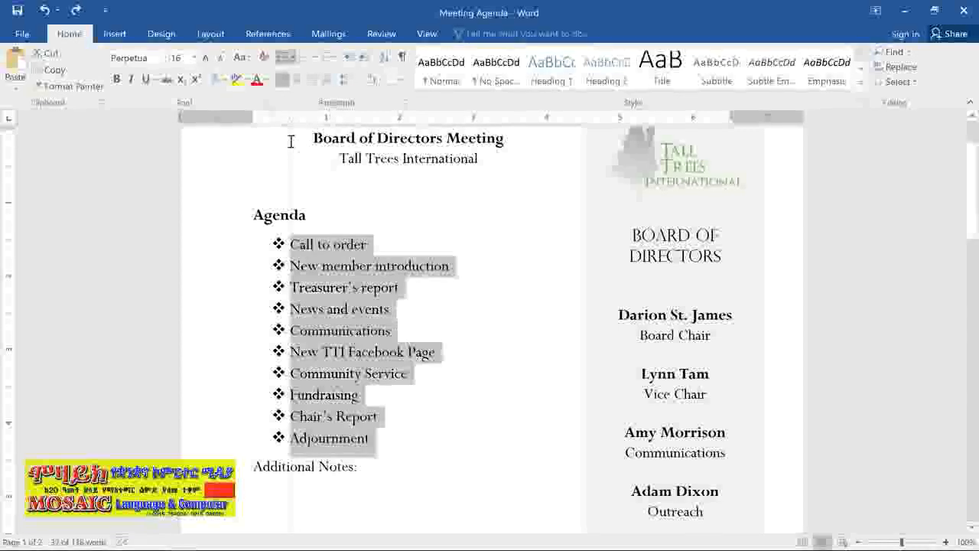
left_click(403, 309)
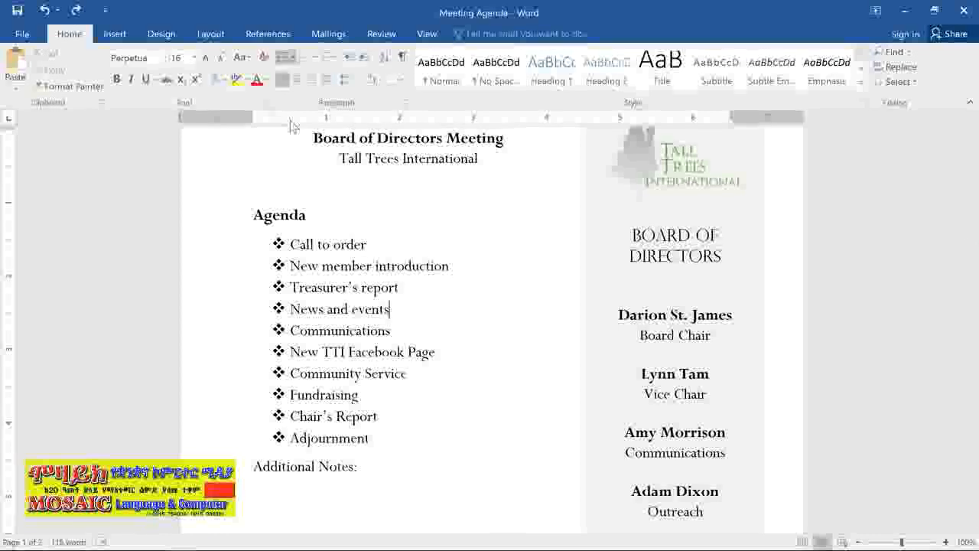
mouse_move(291, 120)
left_mouse_down()
mouse_move(344, 128)
mouse_move(283, 135)
left_mouse_up()
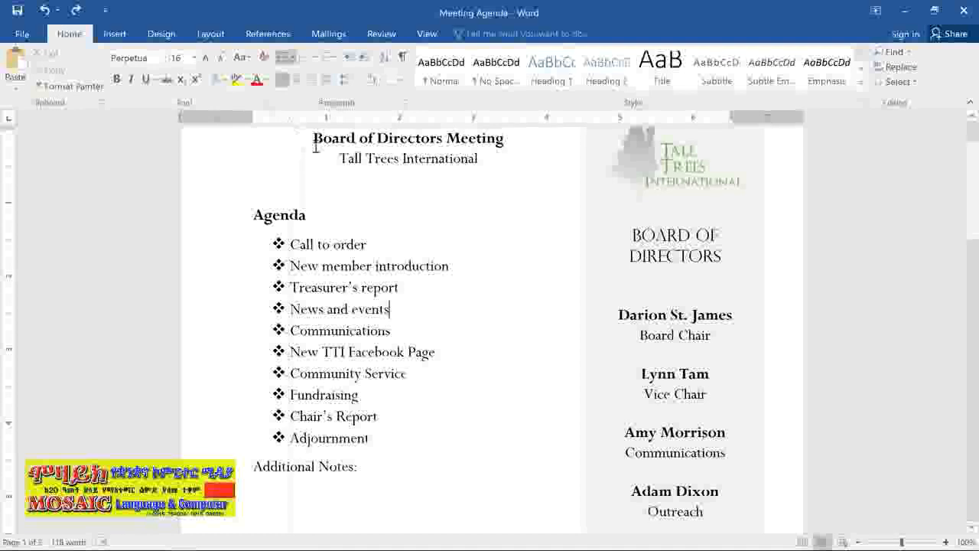
For all ten bulleted Agenda items, choose the thick ring symbol from Wingdings, character code 163, as a new bullet
left_click_drag(367, 441, 234, 247)
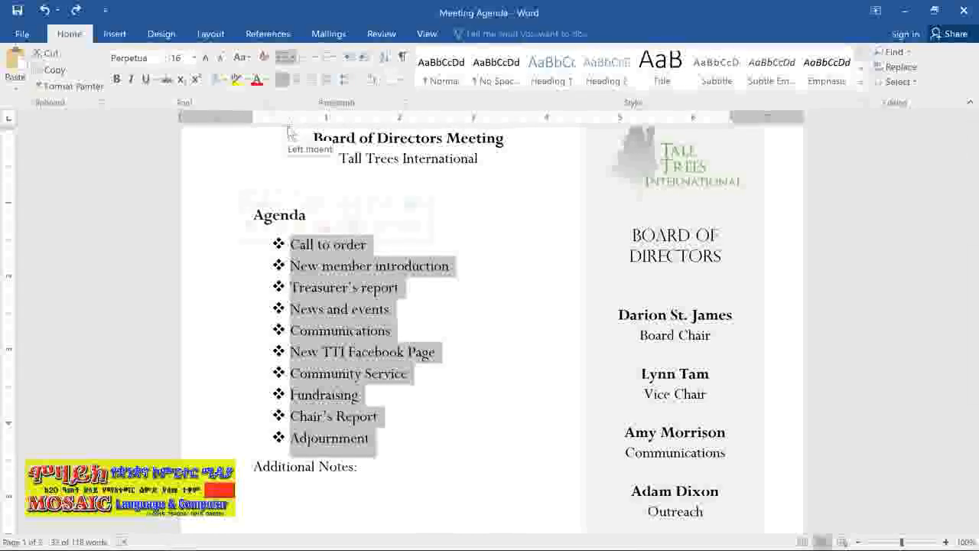
mouse_move(289, 130)
left_mouse_down()
mouse_move(361, 145)
mouse_move(293, 145)
left_mouse_up()
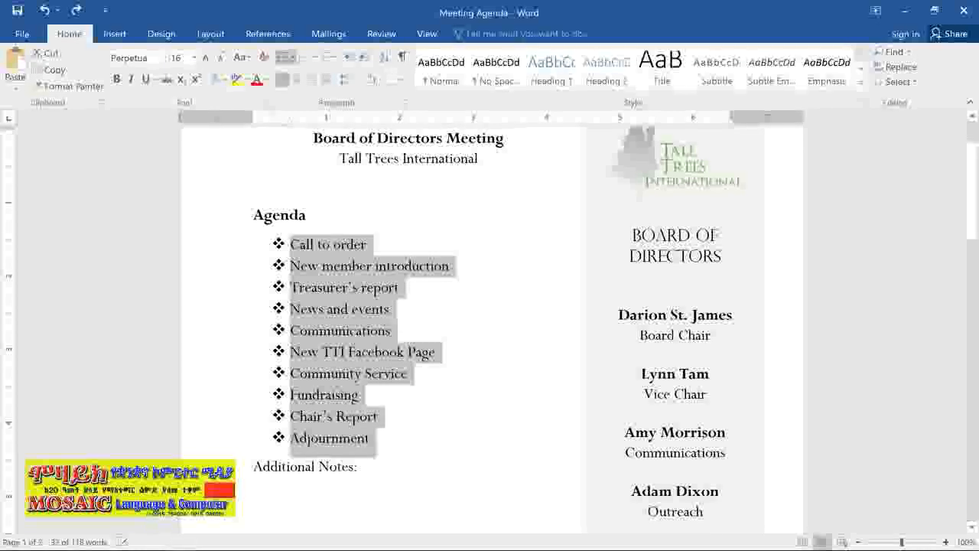
left_click(291, 59)
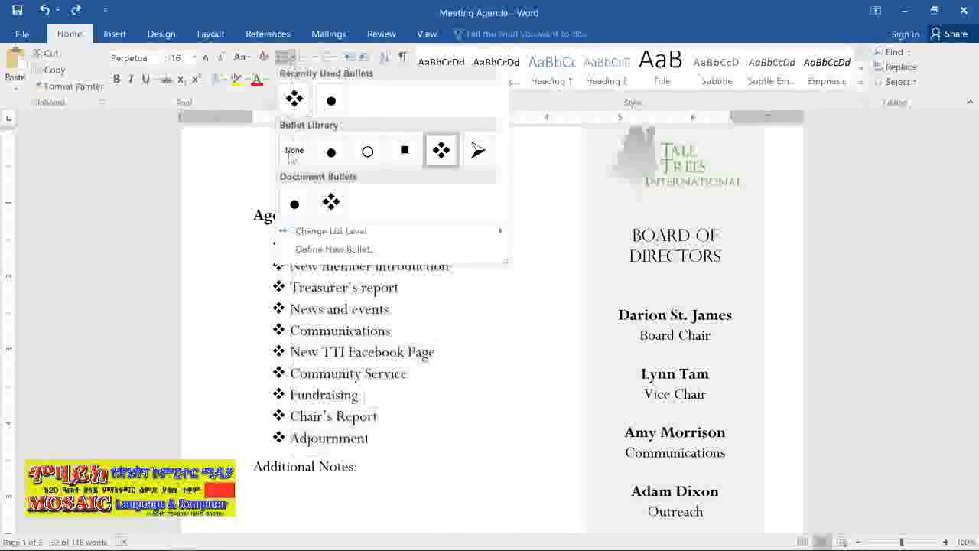
left_click(284, 250)
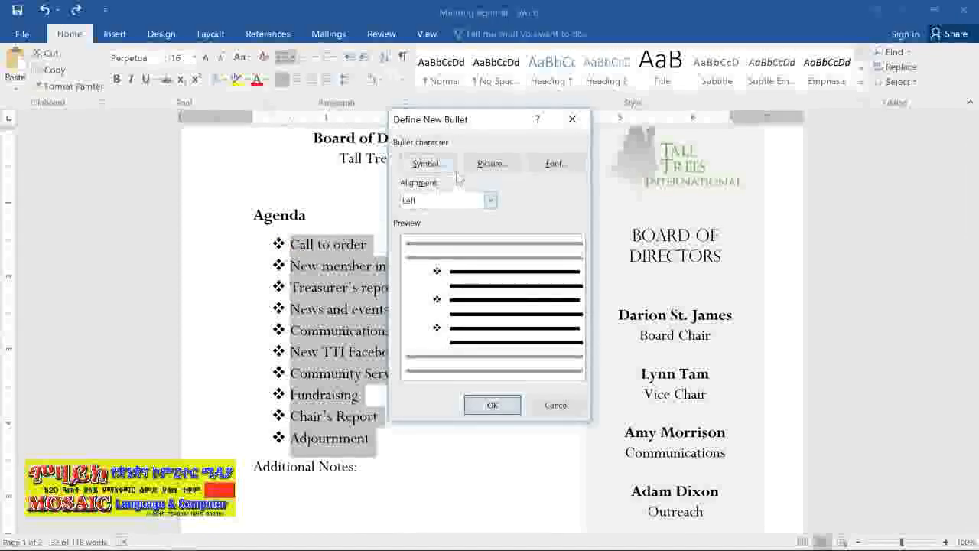
left_click(450, 163)
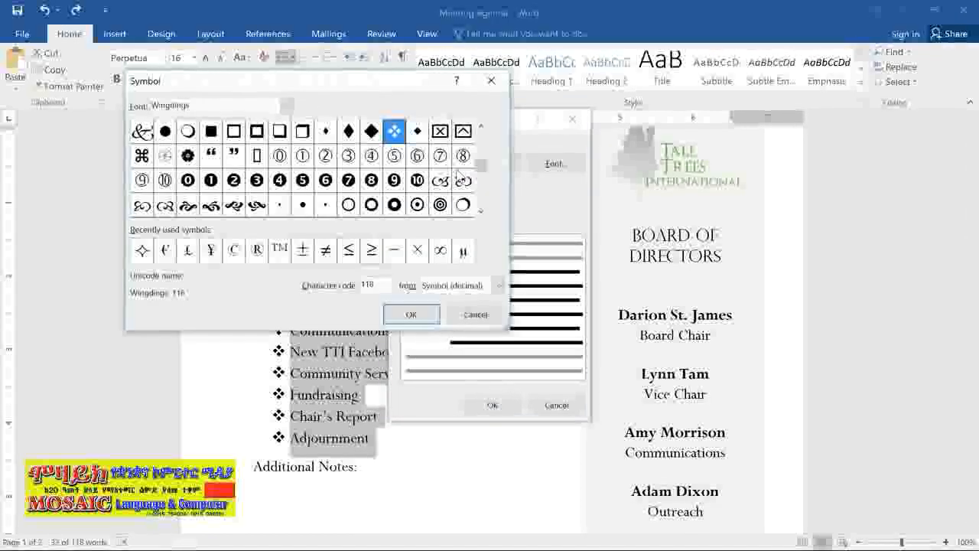
left_click(286, 105)
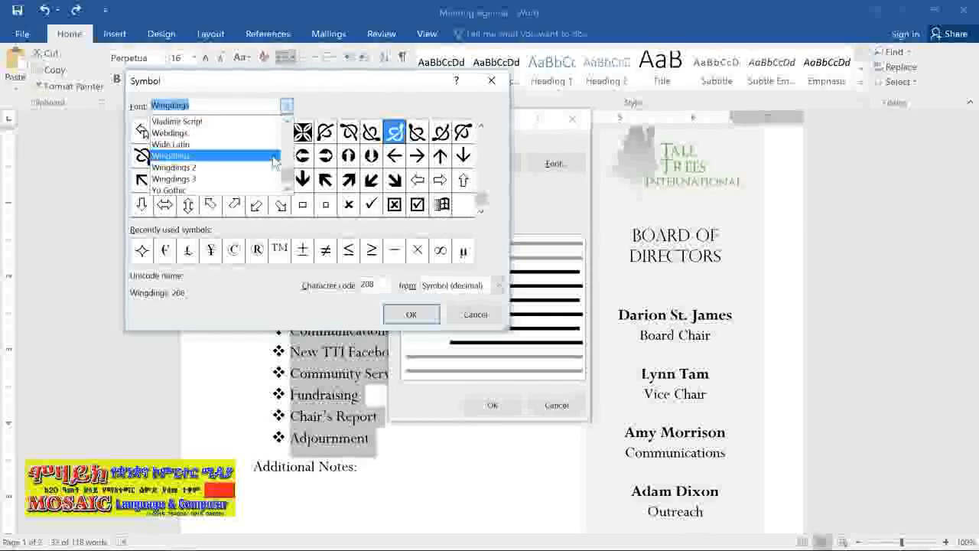
left_click(274, 156)
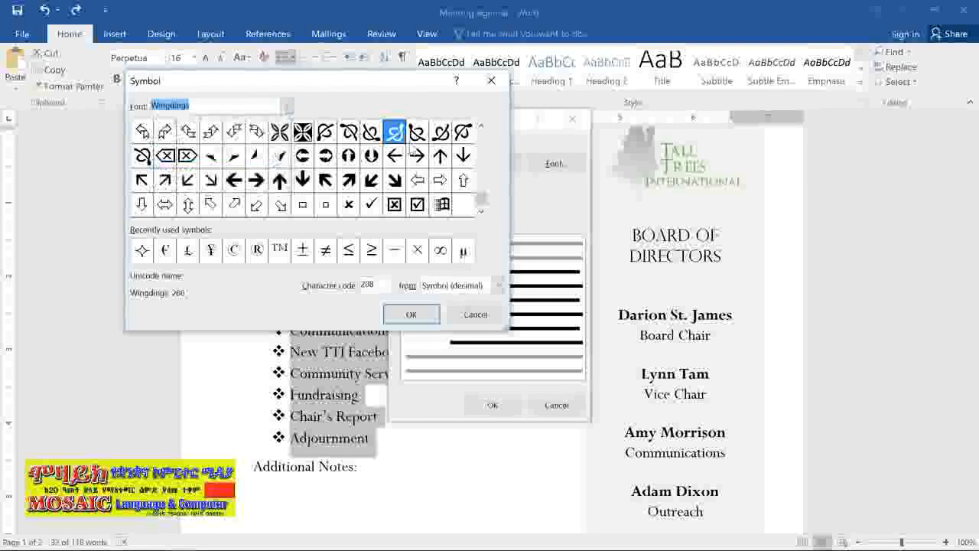
left_click(482, 129)
left_click(482, 128)
left_click(481, 128)
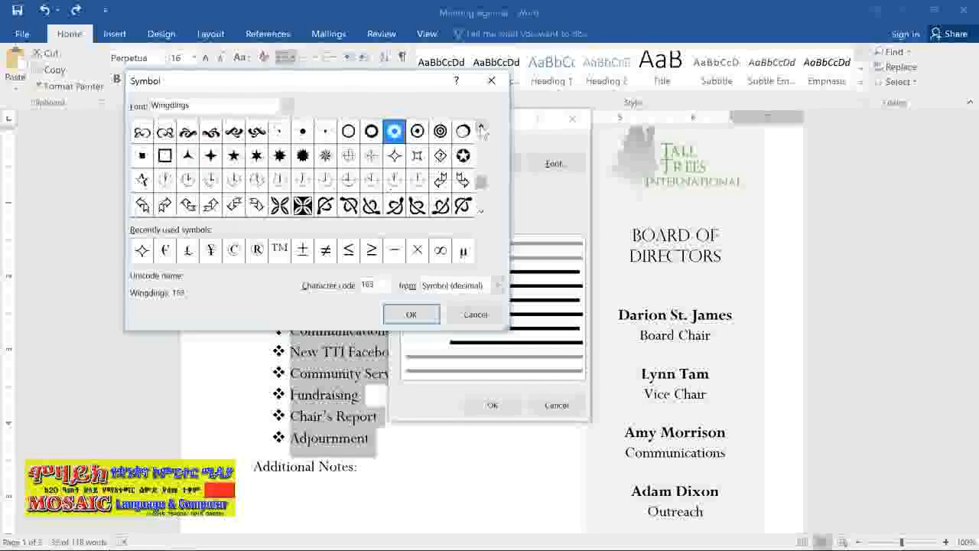
left_click(482, 129)
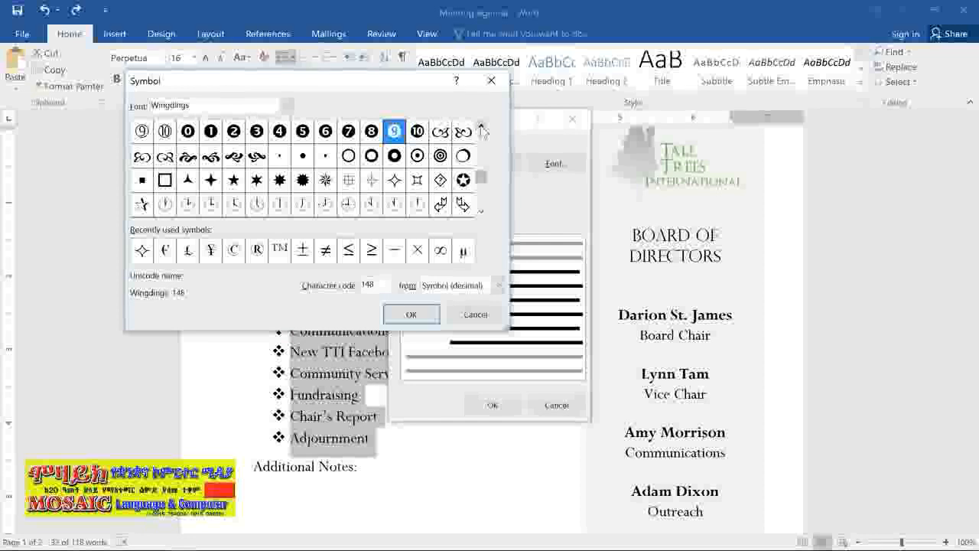
left_click(394, 155)
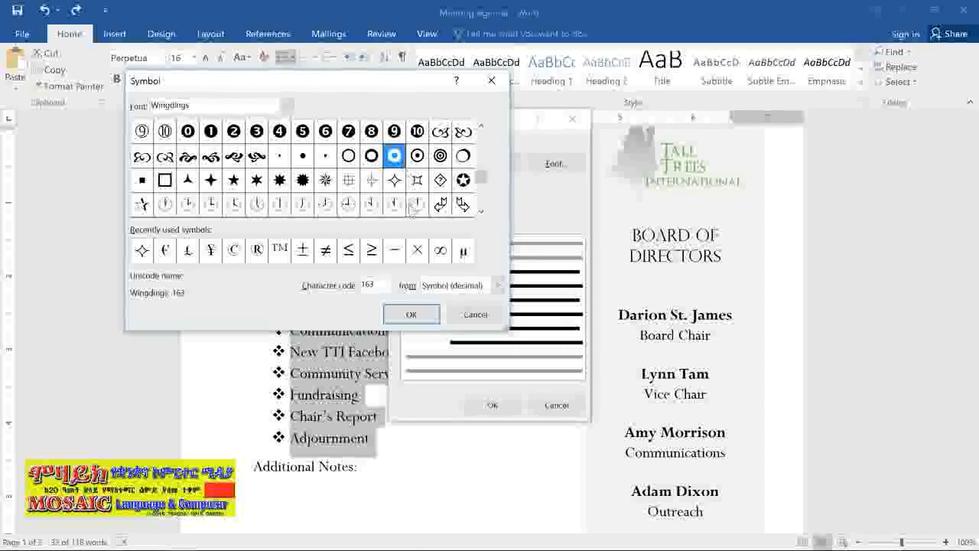
left_click(413, 314)
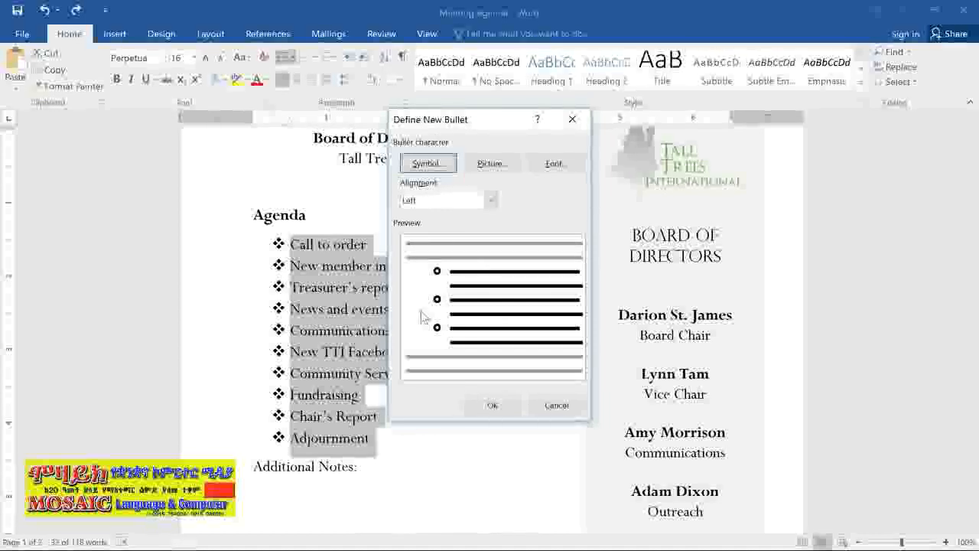
Set the new bullet's font color to theme green and apply it to the Agenda list
left_click(533, 170)
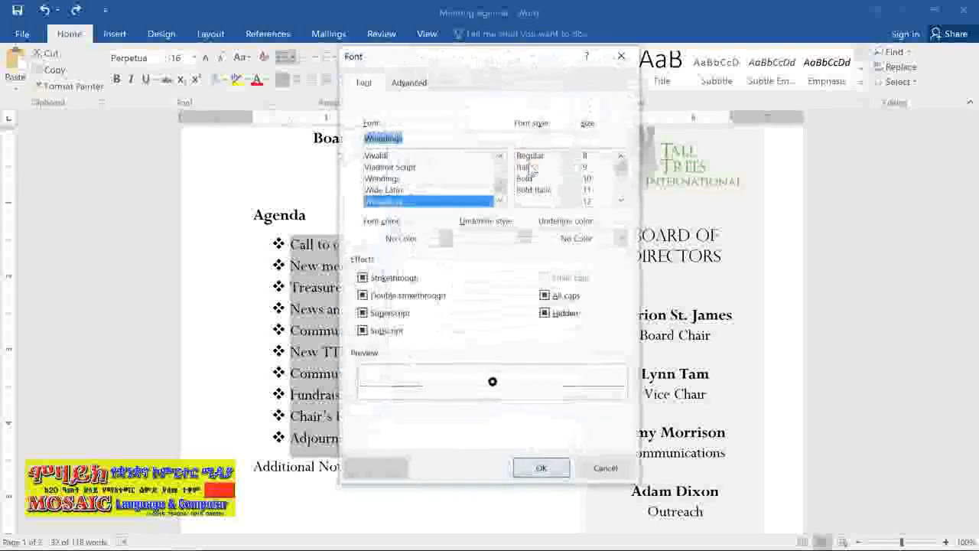
left_click(445, 238)
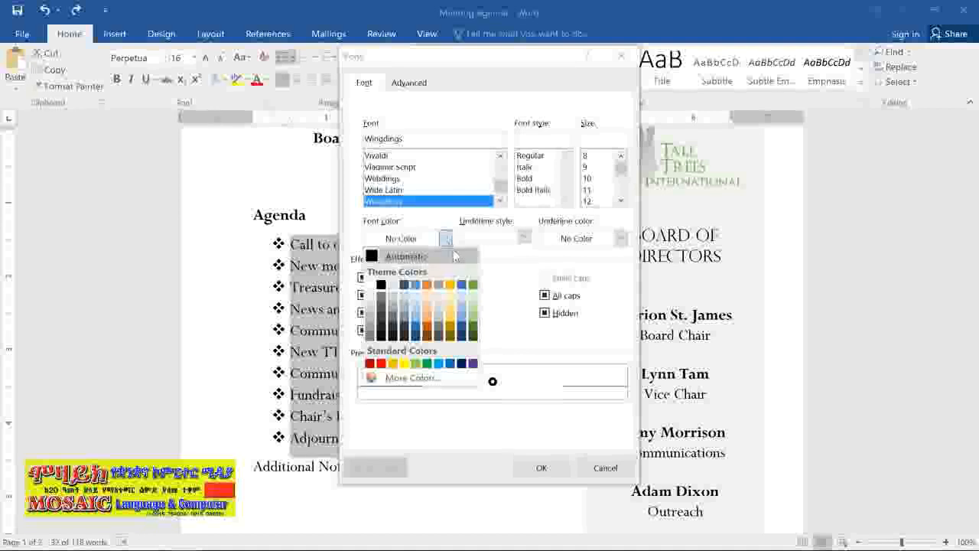
left_click(472, 286)
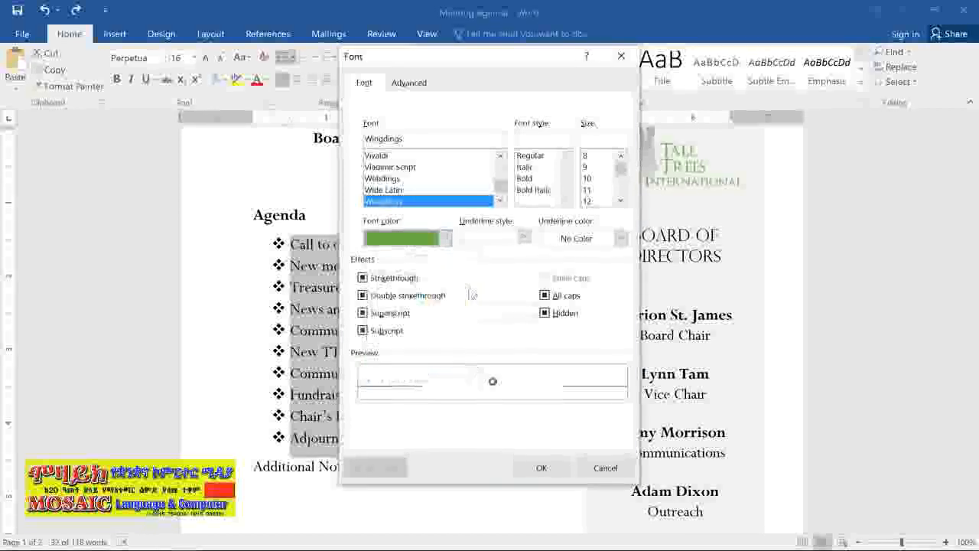
left_click(540, 467)
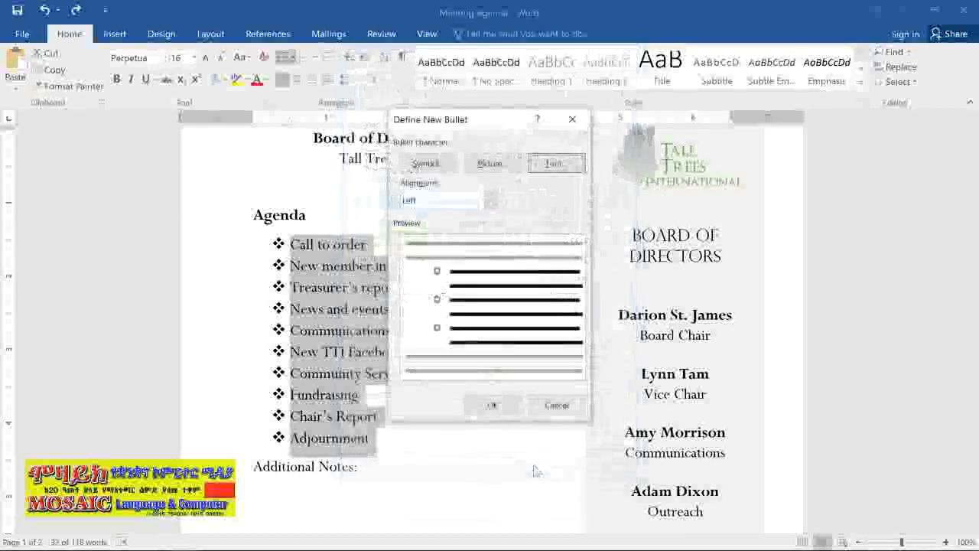
left_click(518, 406)
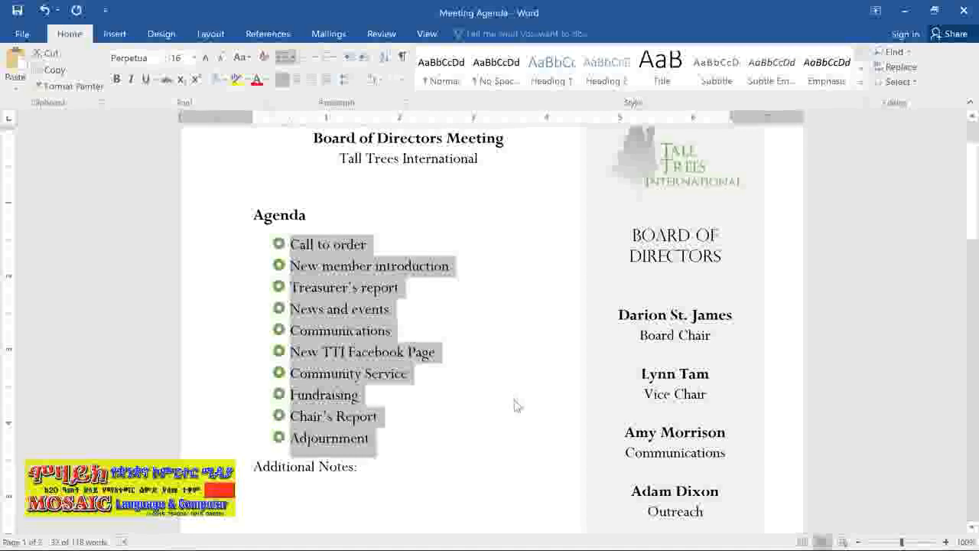
Add the second-level items "Announce Chair's Retirement", "Farewell dinner" and "Oak Park Dedication" beneath News and events
left_click(408, 316)
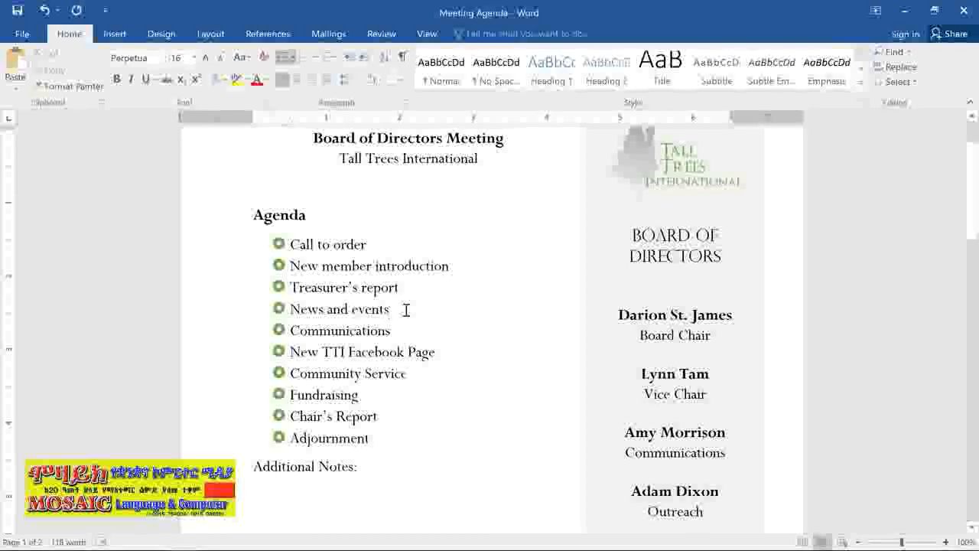
key("Return")
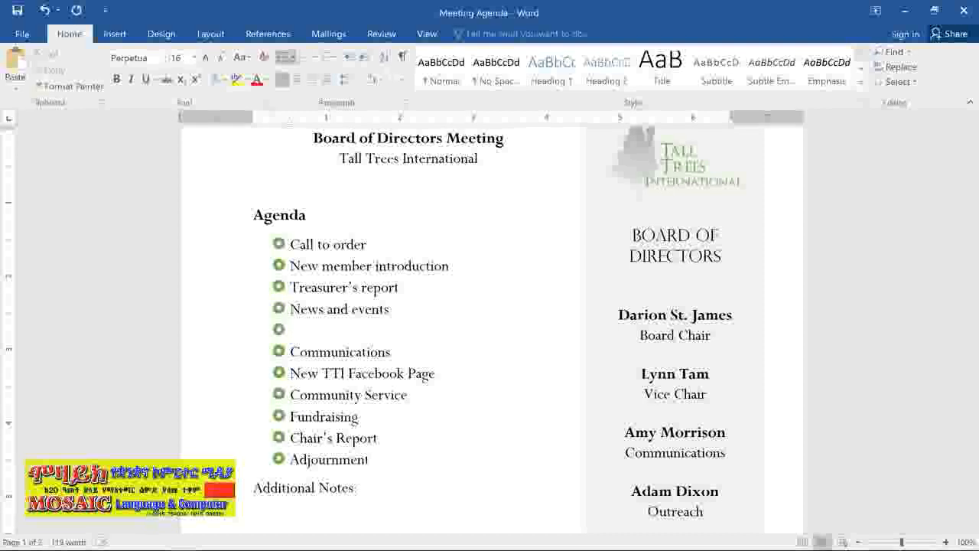
key("Tab")
type("A")
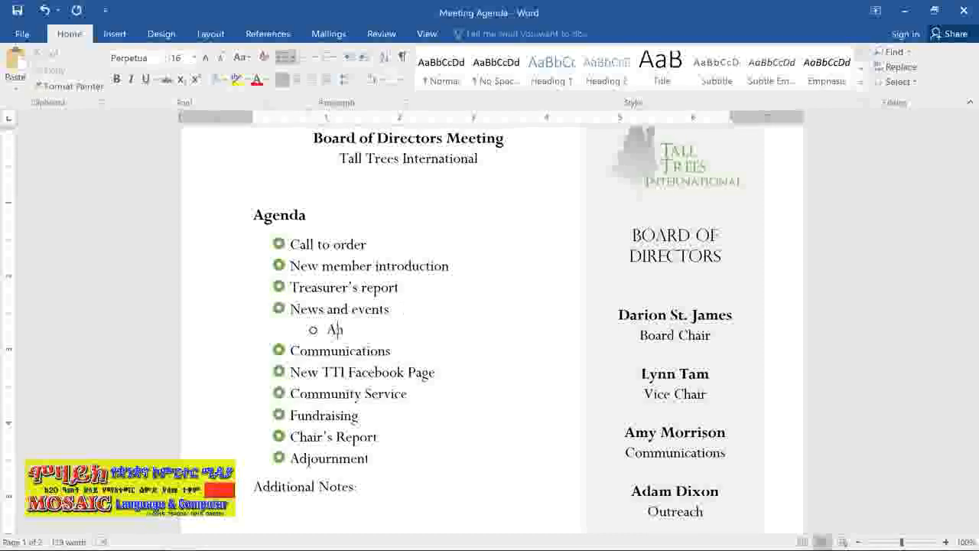
type("nnounce Chair's Retirement")
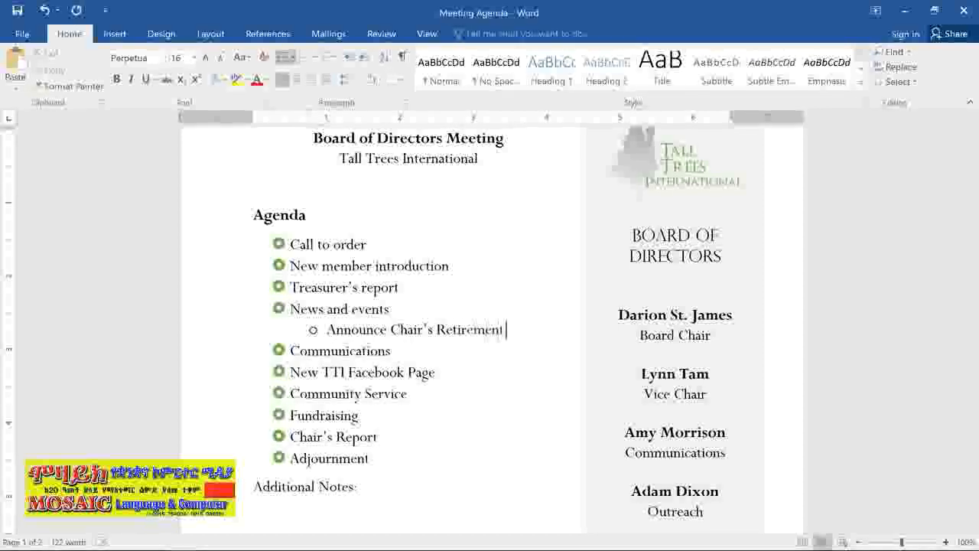
key("Return")
type("Farewell dinner")
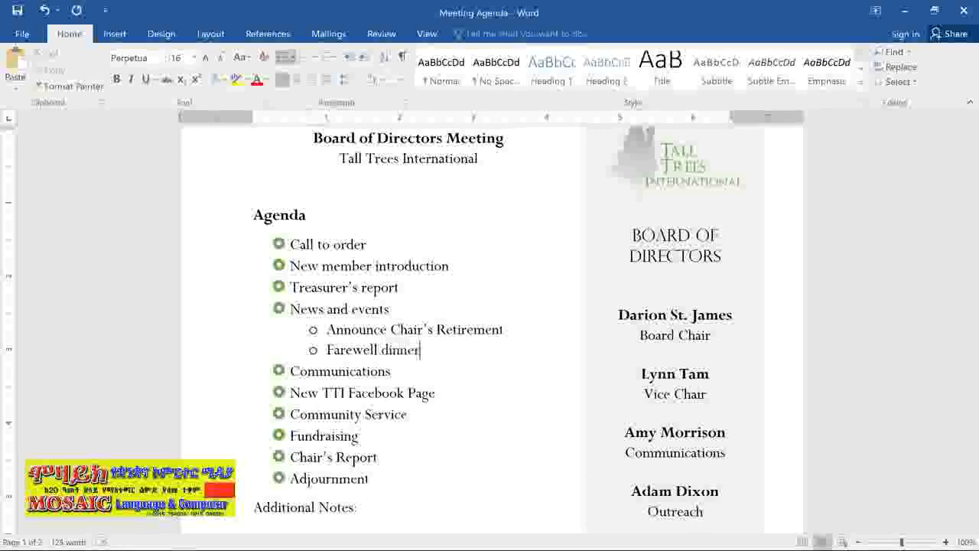
key("Return")
type("Oak Park Dedication")
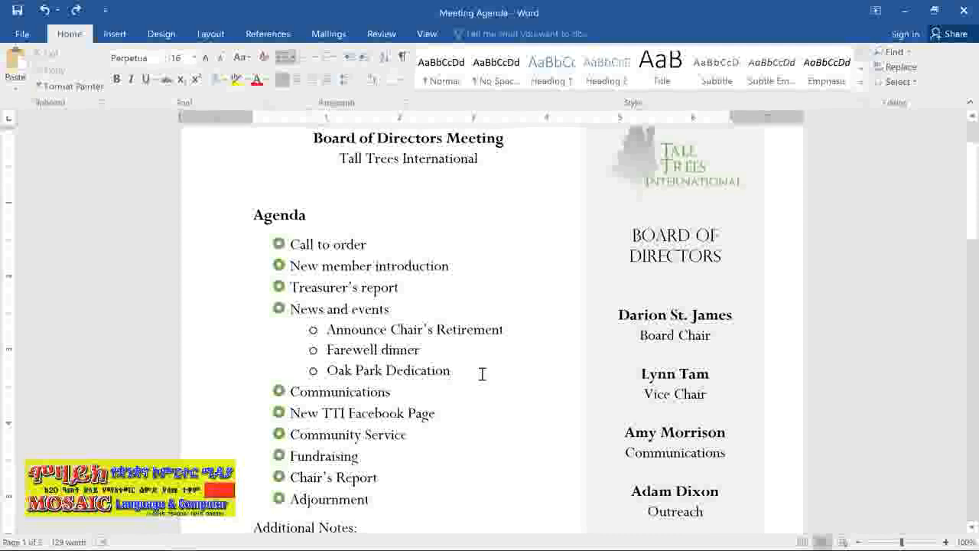
Demote Farewell dinner several list levels, and promote it back to the third level beneath Announce Chair's Retirement
left_click(325, 350)
key("Tab")
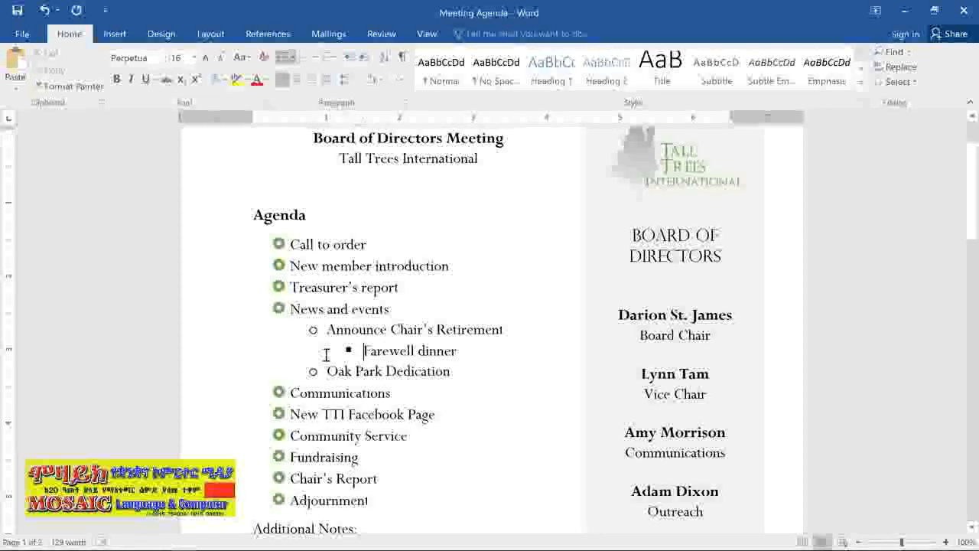
key("Tab")
key("Tab")
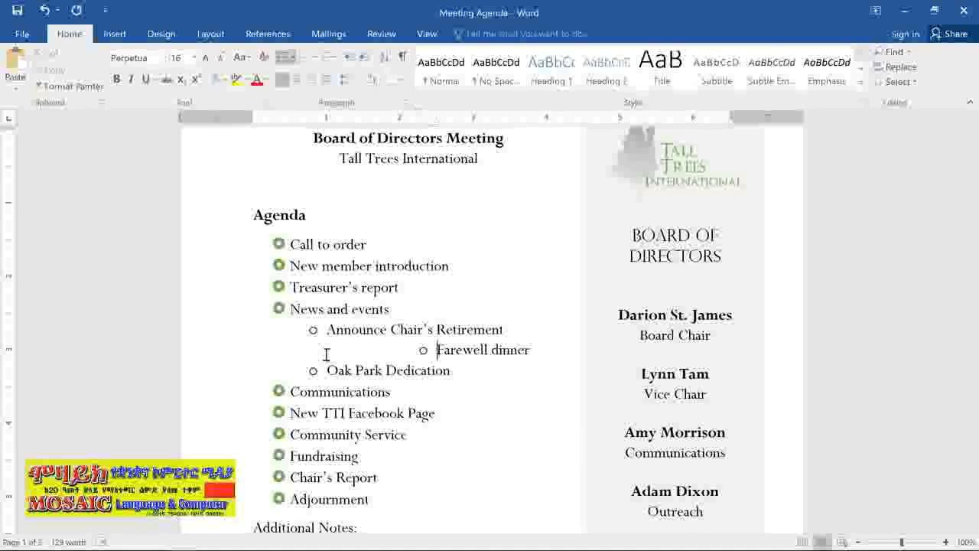
key("shift+Tab")
key("shift+Tab")
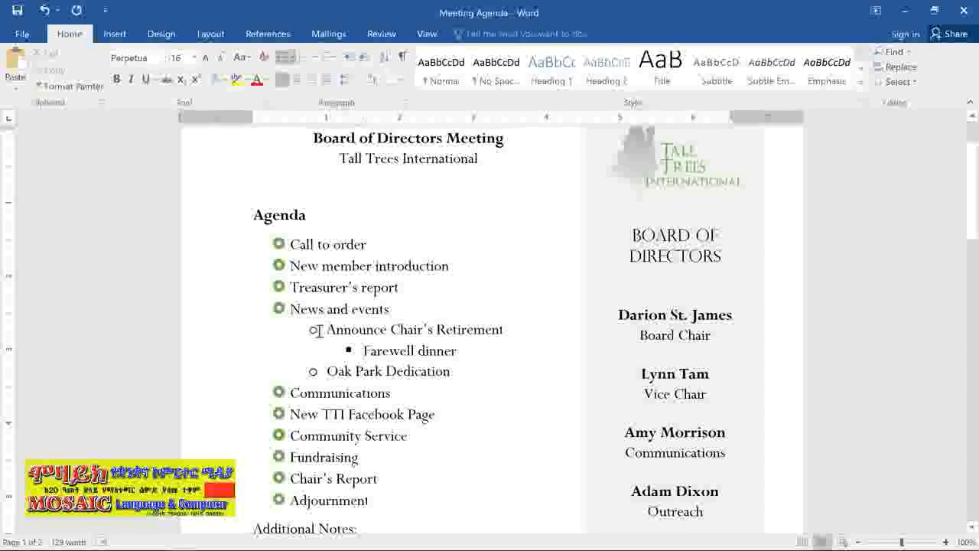
Change the bullets of the second-level items under News and events to the four-diamond symbol
left_click(320, 330)
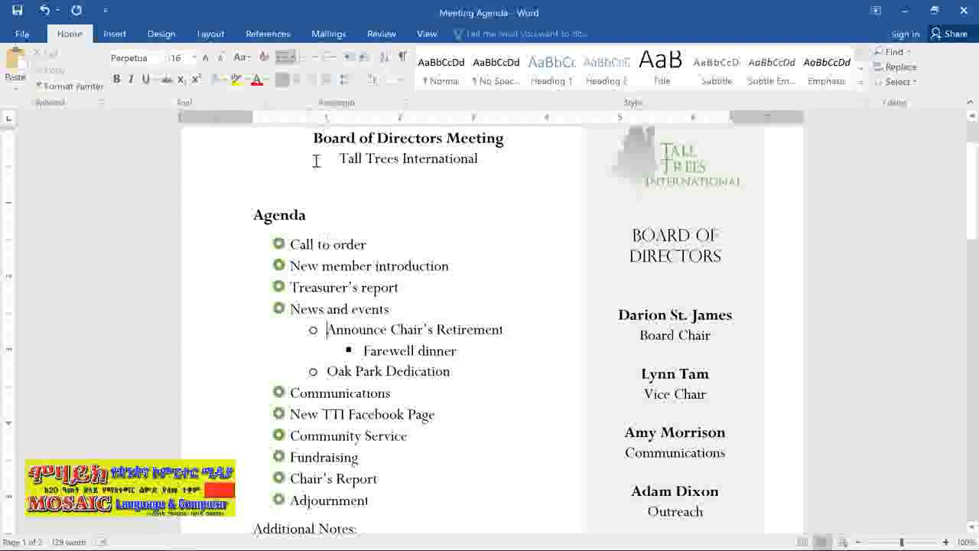
left_click(293, 57)
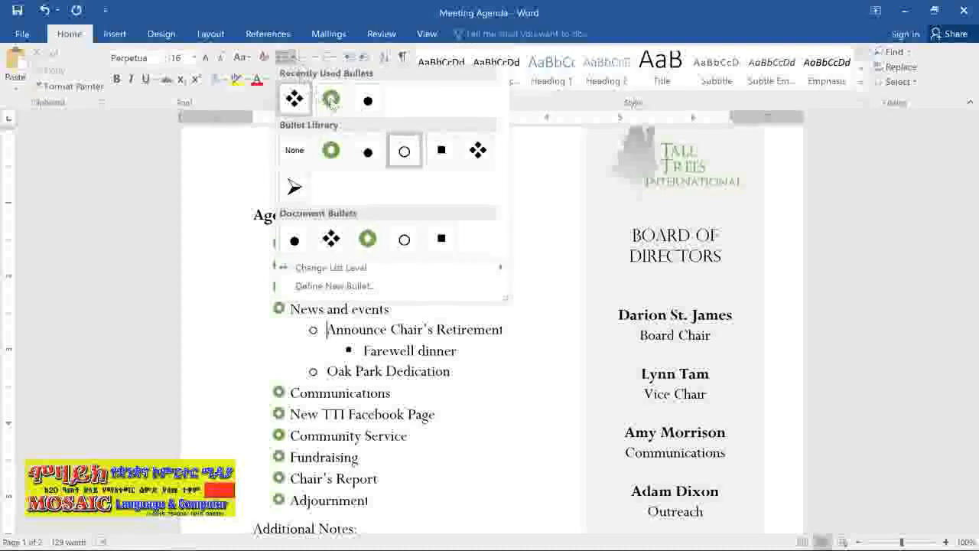
left_click(477, 149)
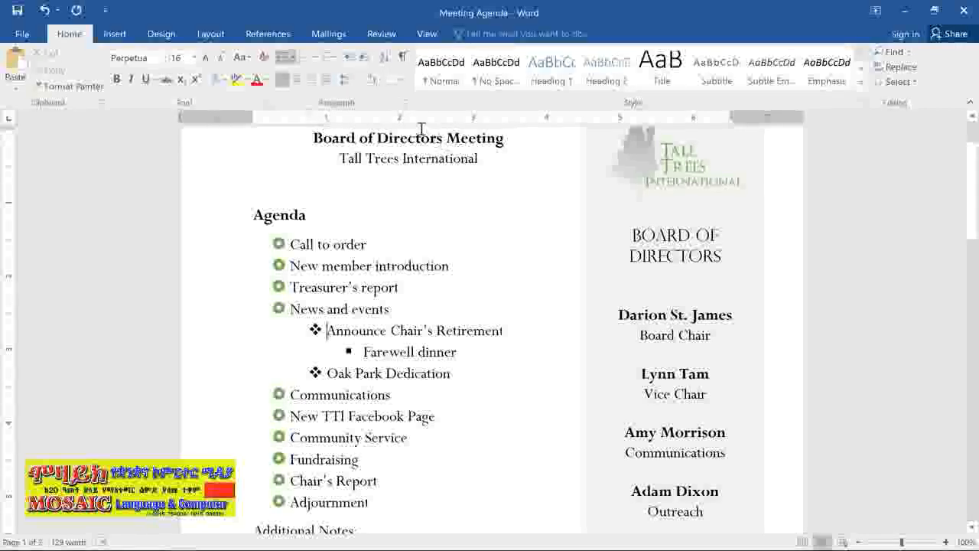
Apply the 1) a) i) multilevel list format to the whole Agenda list
left_click(334, 62)
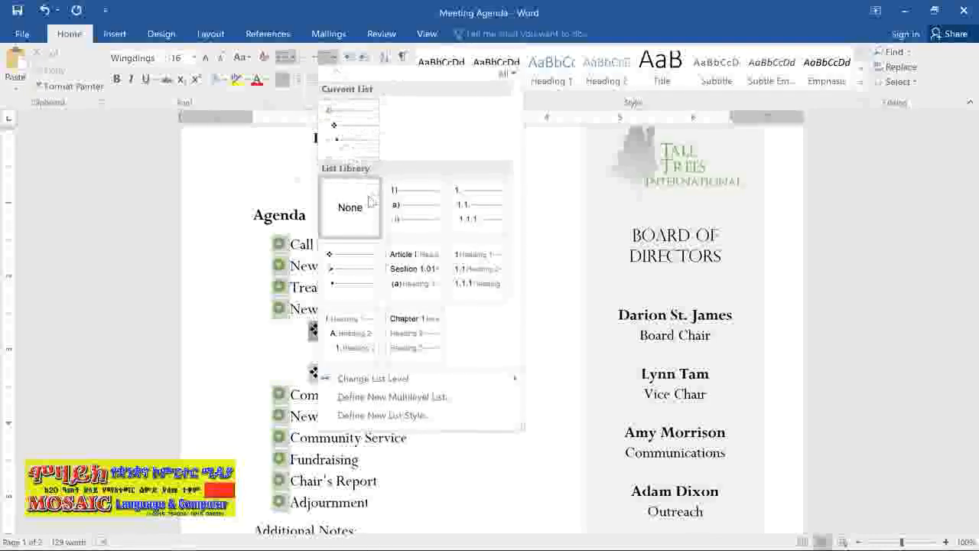
mouse_move(372, 275)
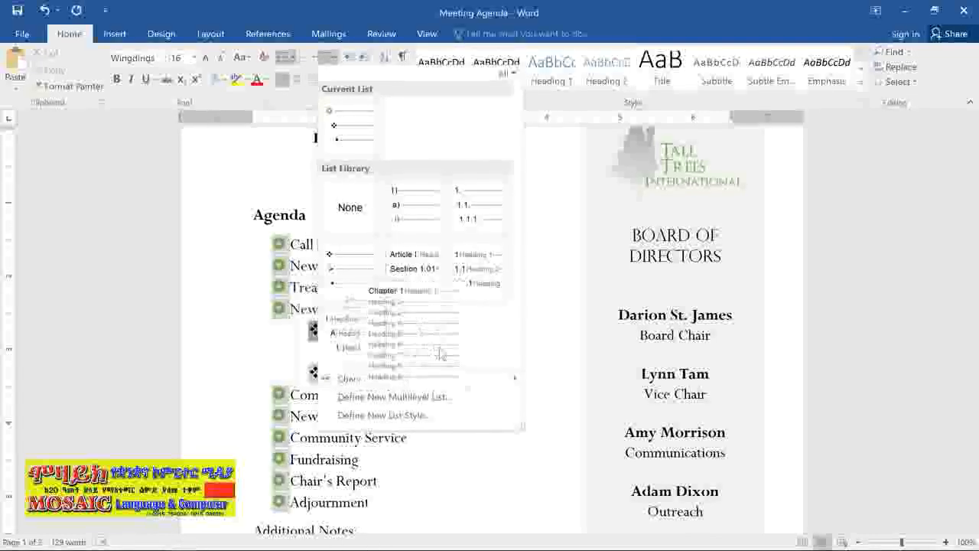
left_click(412, 200)
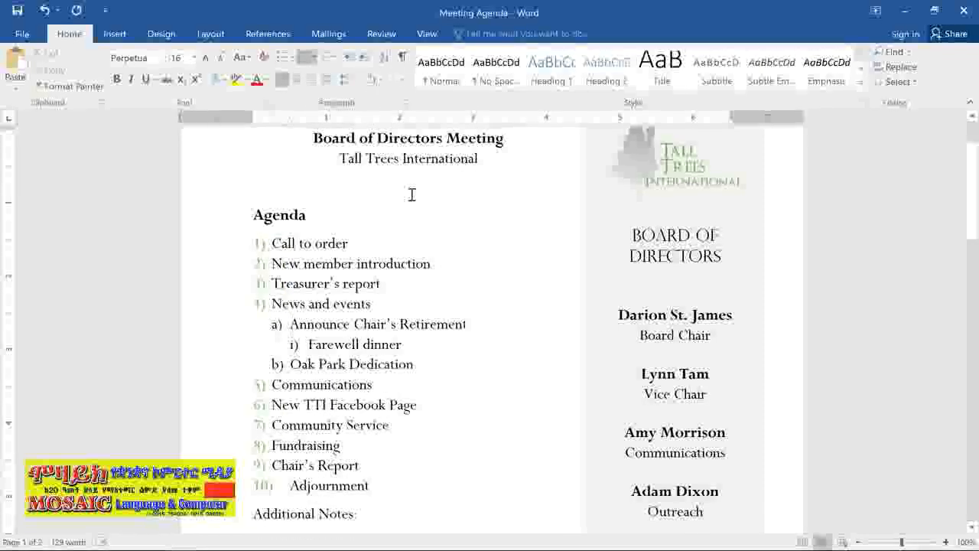